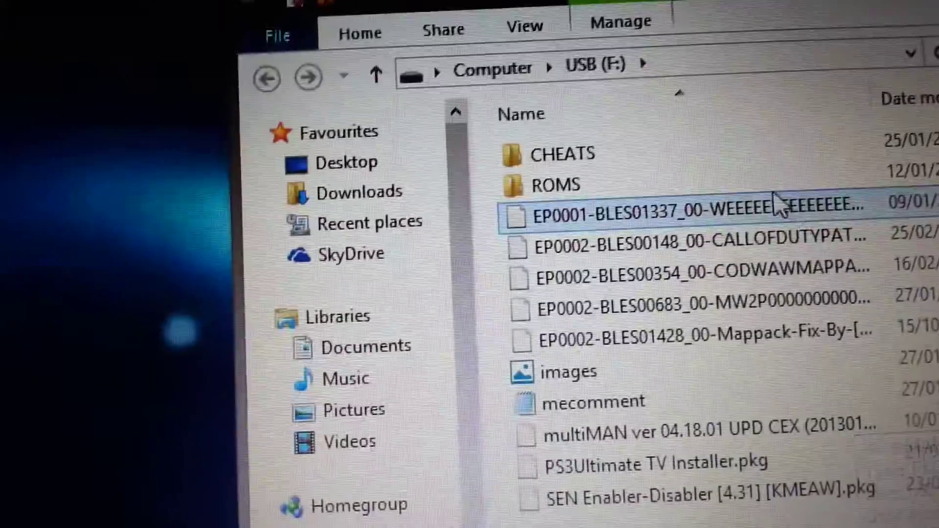
left_click(729, 214)
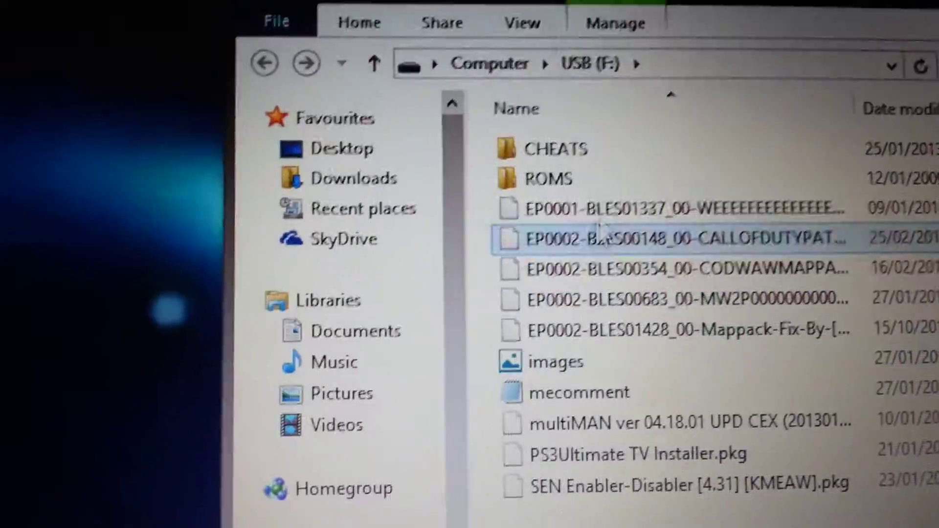
left_click(604, 212)
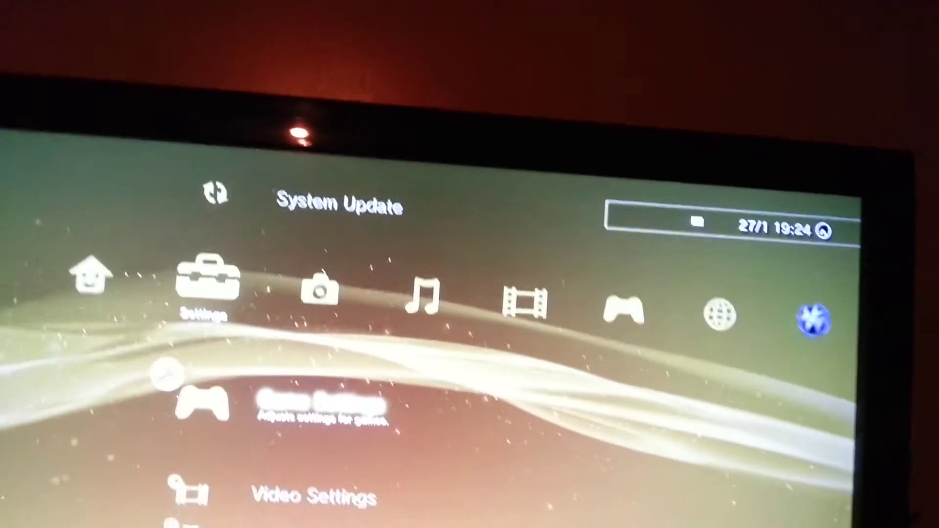
Set Internet Connection under Network Settings to Disabled.
key("Down")
key("Down")
key("Down")
key("Down")
key("Down")
key("Down")
key("Down")
key("Down")
key("Down")
key("Down")
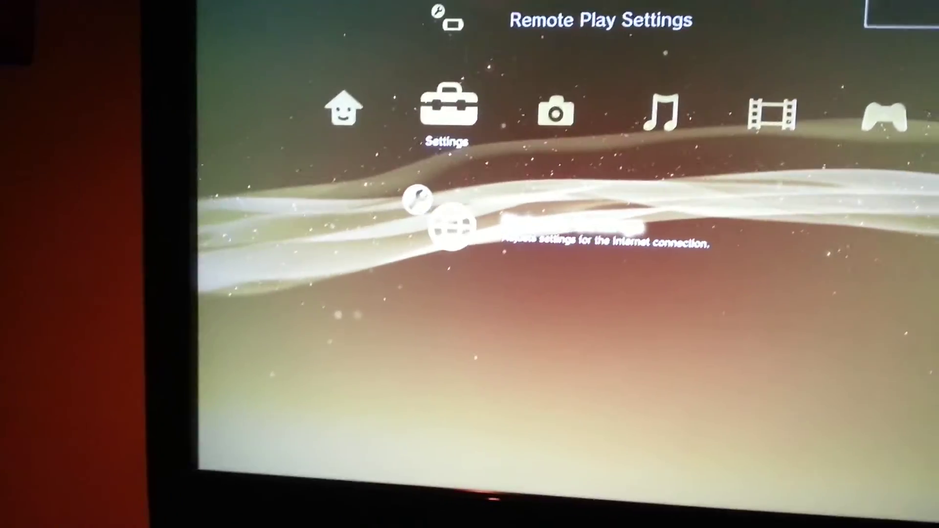
key("Return")
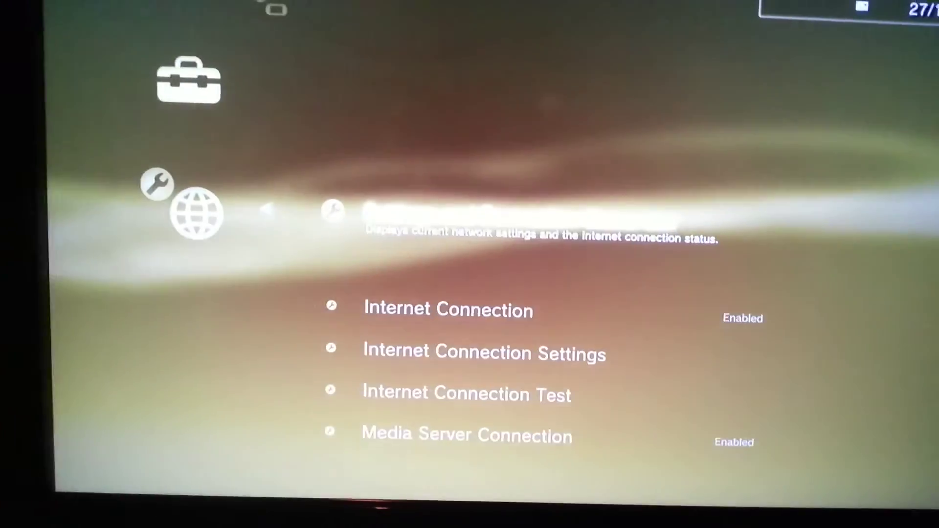
key("Return")
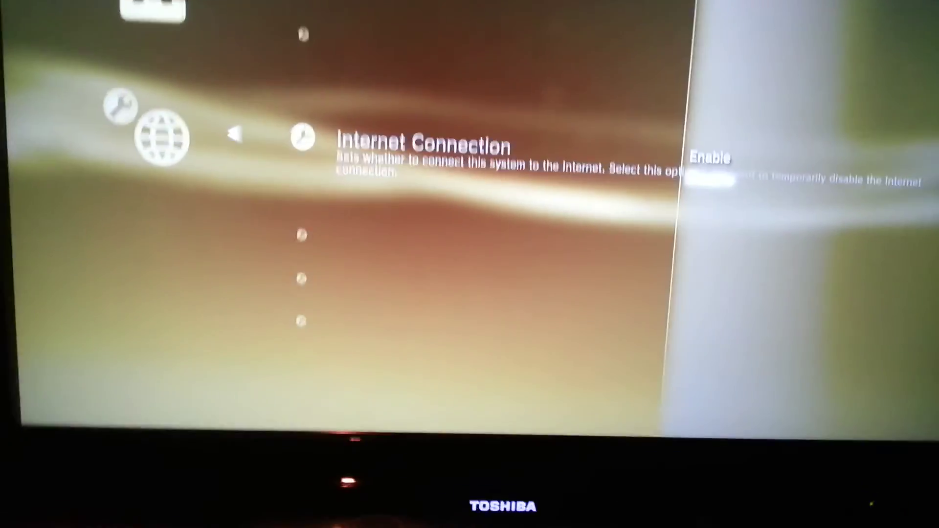
key("Return")
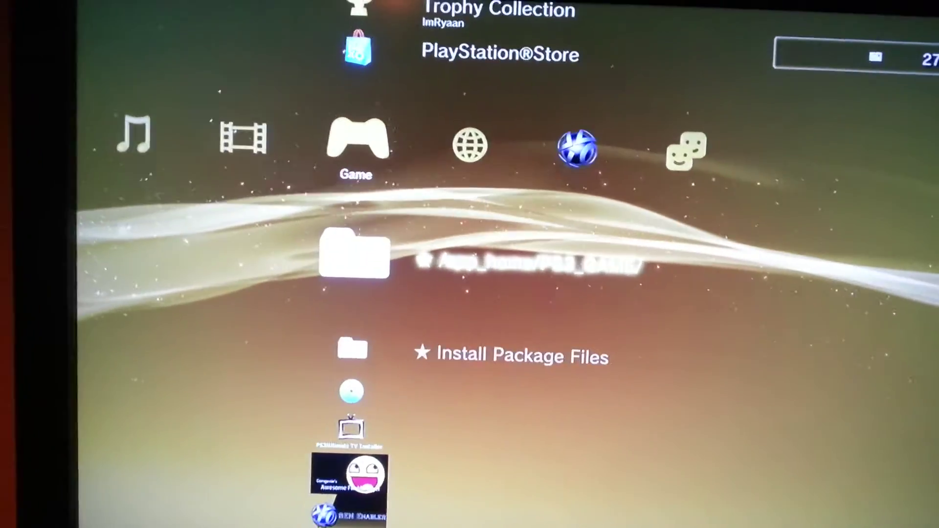
Delete the installed multiMAN game from the Game column and dismiss the completion notice.
key("Left")
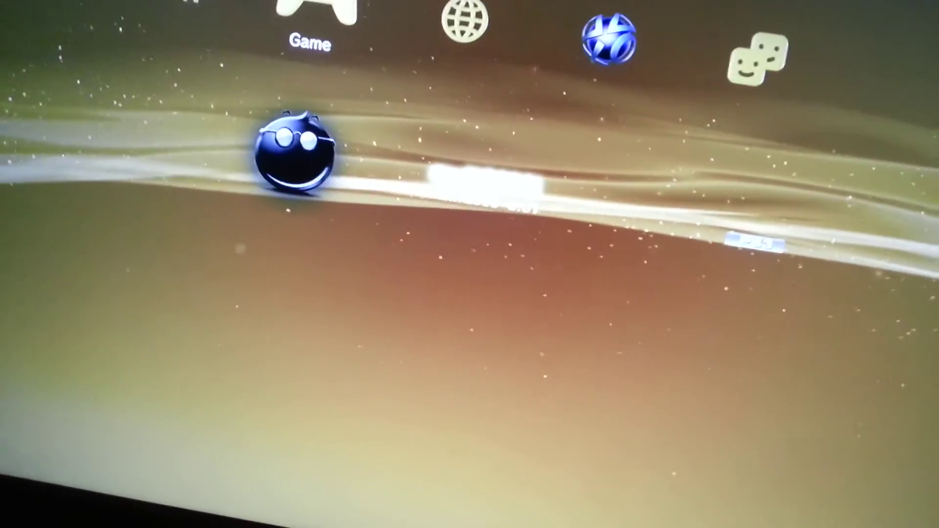
key("Triangle")
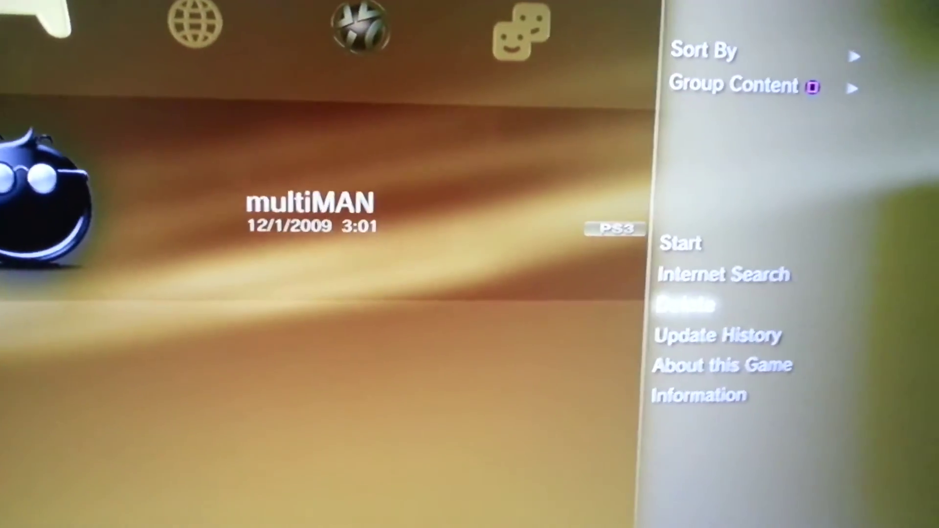
key("Return")
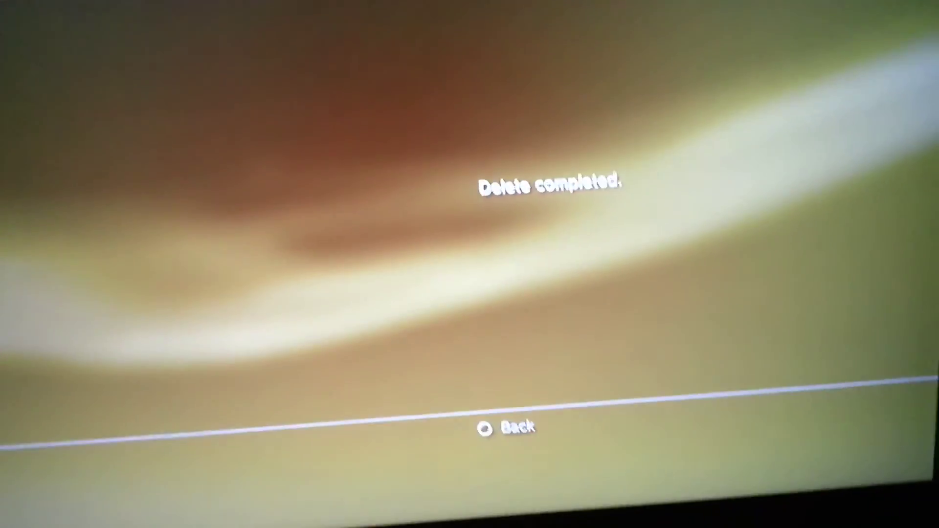
key("Escape")
key("Up")
key("Up")
key("Up")
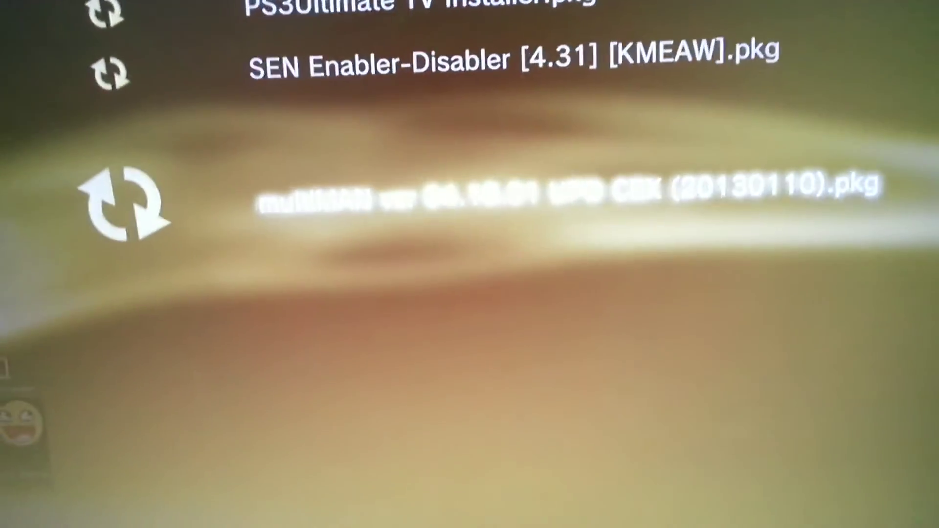
Install the multiMAN ver 04.18.01 .pkg from USB and close the completion screen.
key("Return")
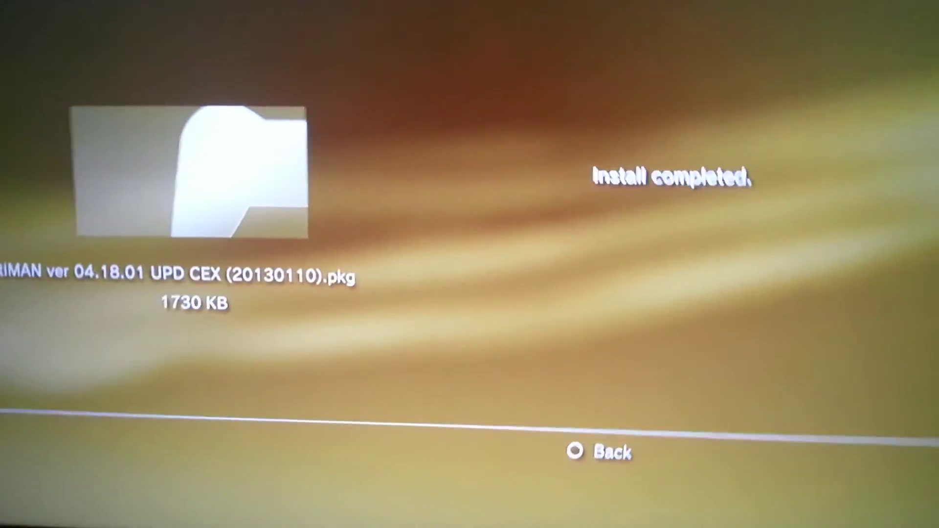
key("Escape")
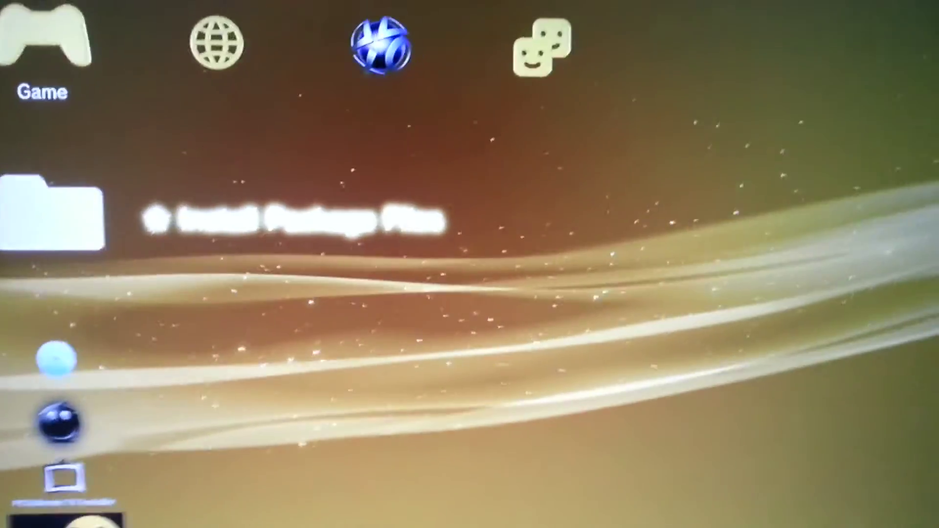